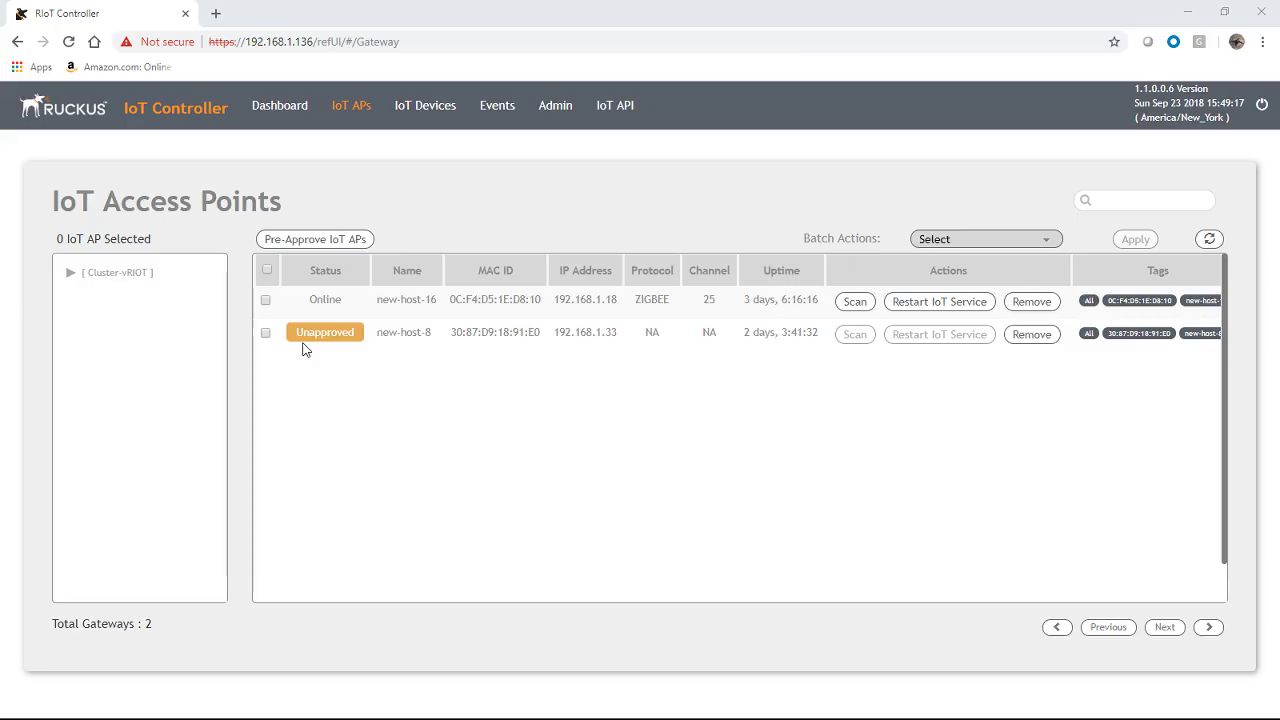
# Step: Review the dashboard statistics and the list of IoT devices
pyautogui.click(279, 106)
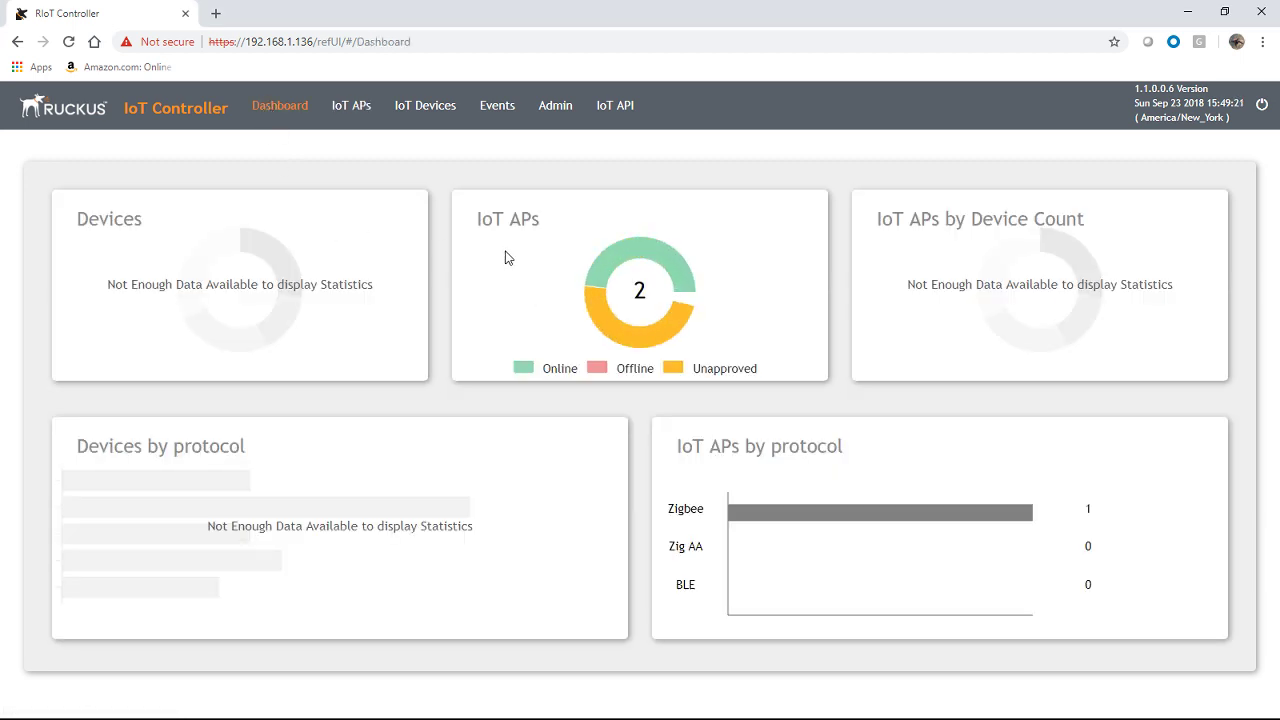
pyautogui.moveTo(609, 286)
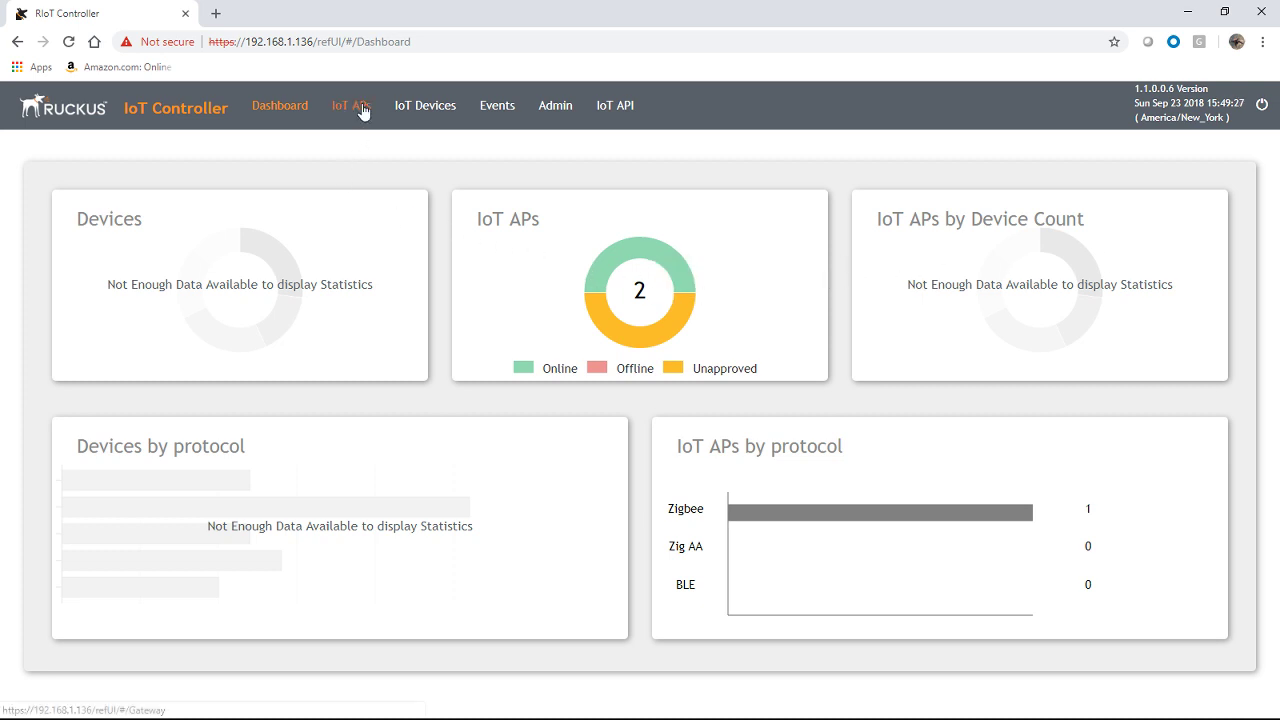
pyautogui.click(418, 117)
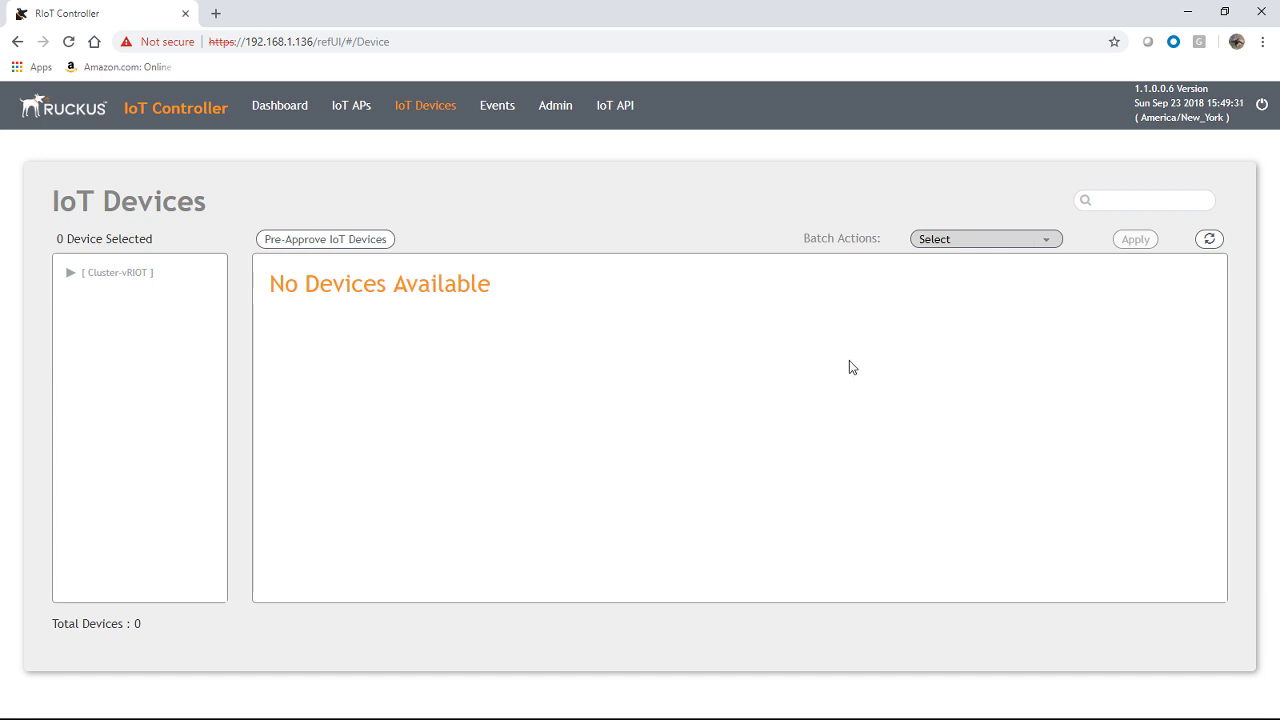
# Step: Apply Zigbee mode to the IoT access point new-host-16 and close its settings
pyautogui.click(351, 108)
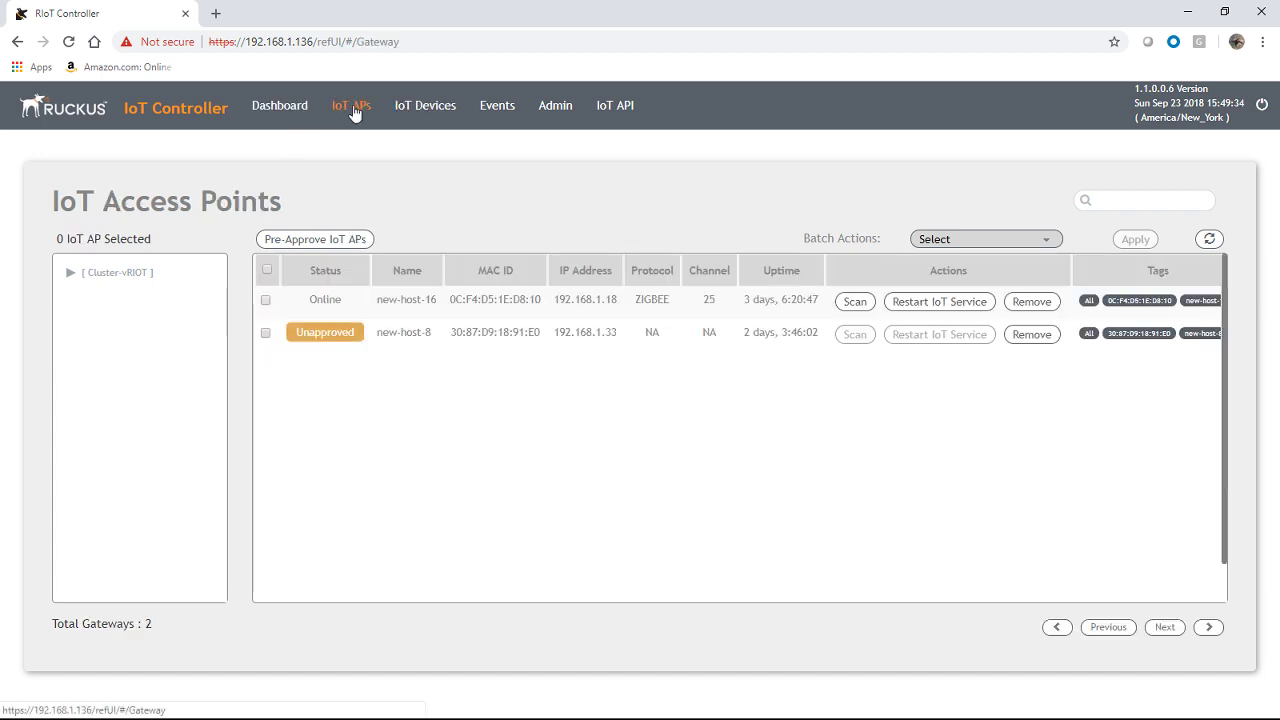
pyautogui.click(433, 300)
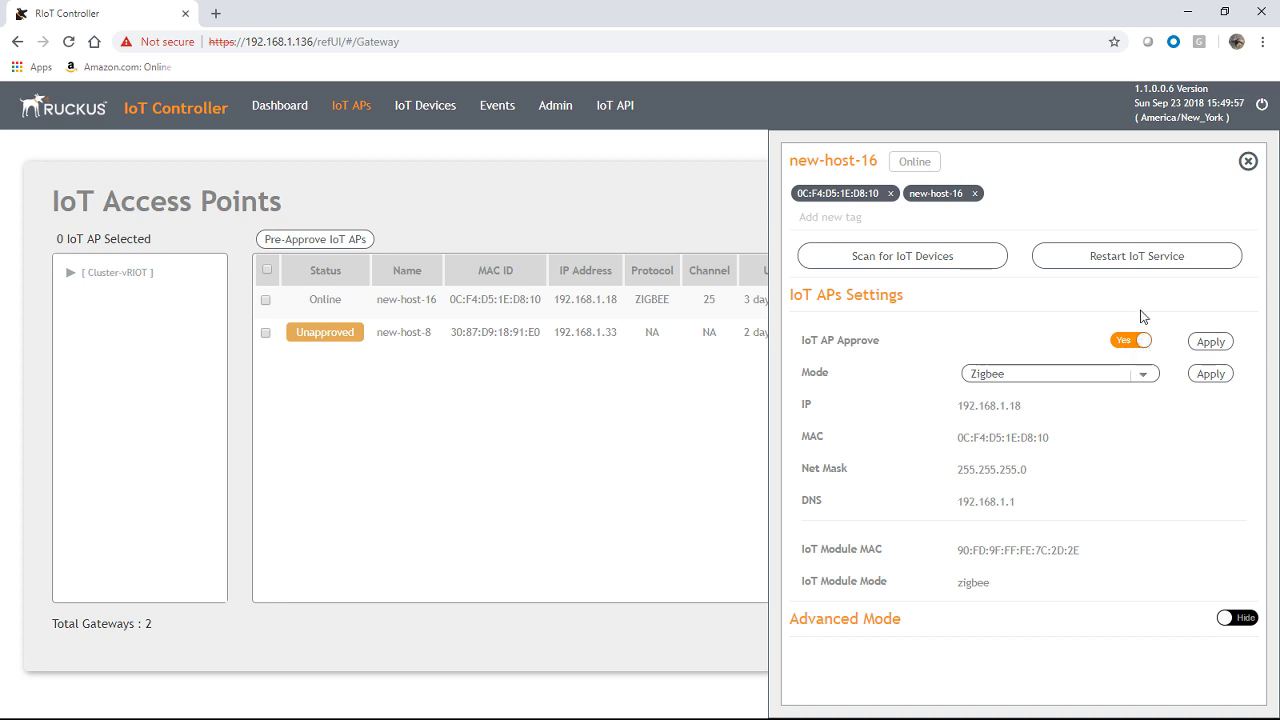
pyautogui.click(1146, 379)
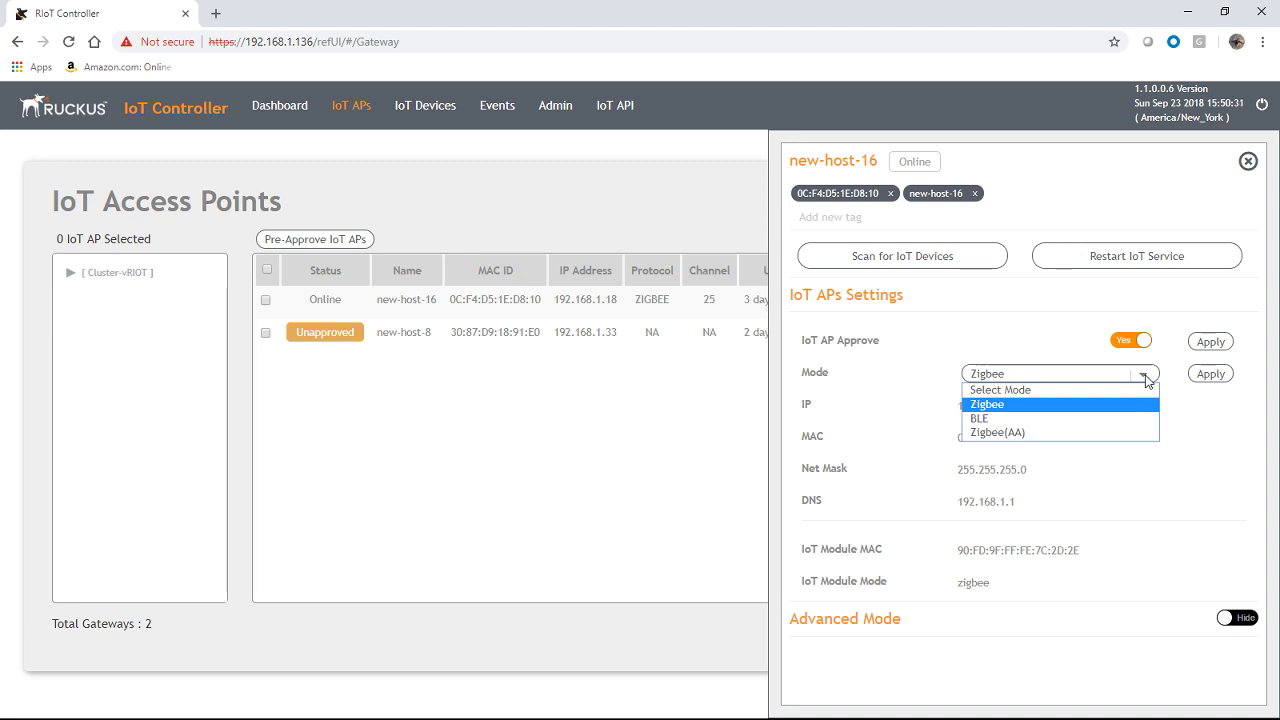
pyautogui.click(1045, 405)
pyautogui.click(1212, 378)
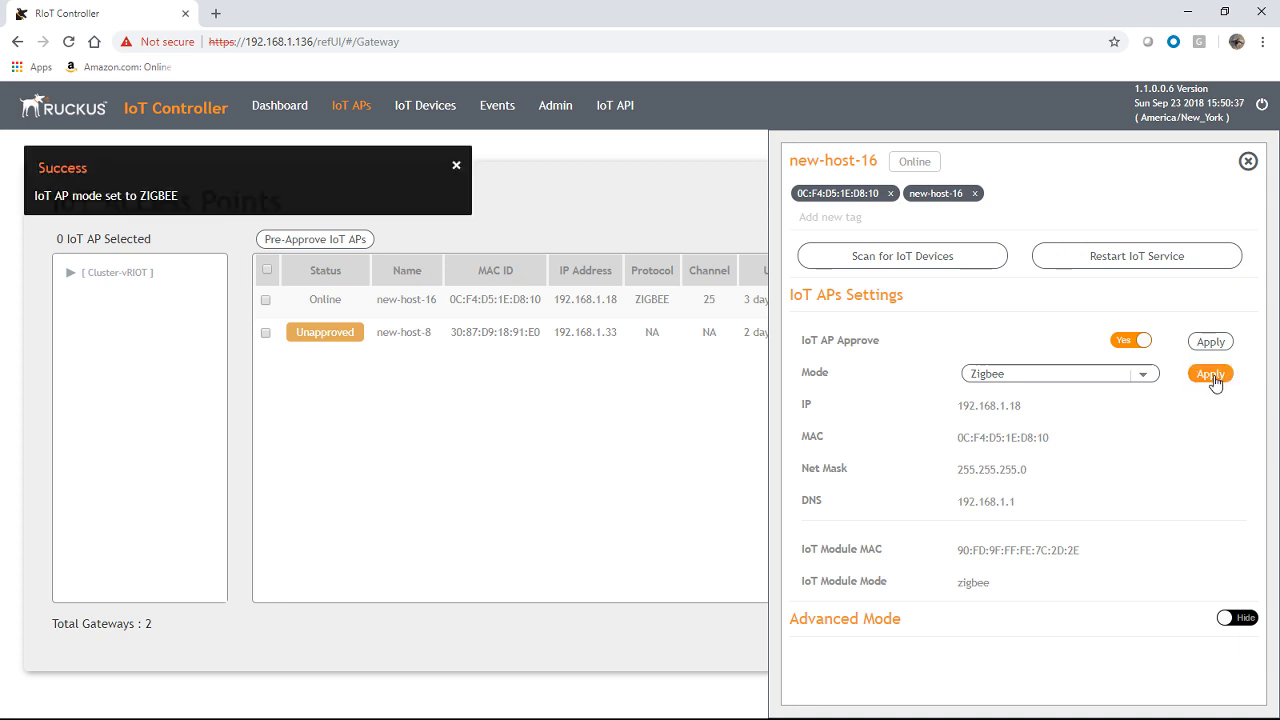
pyautogui.click(1248, 163)
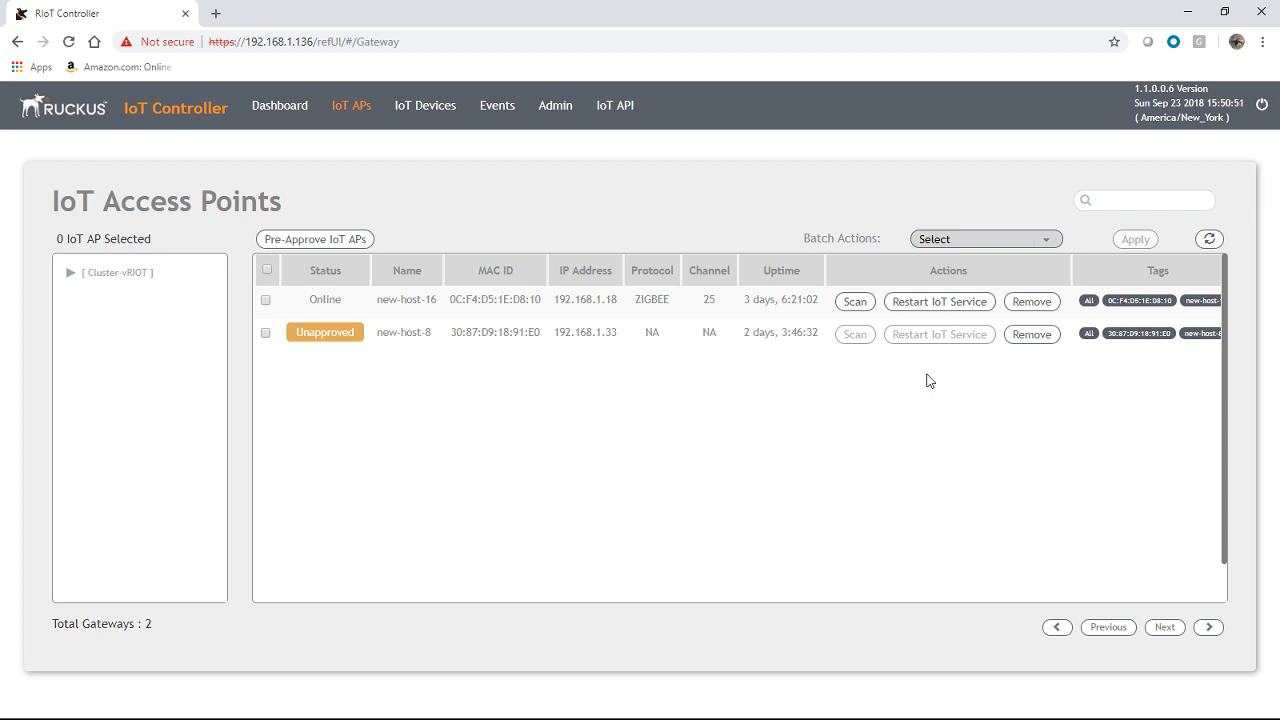
# Step: Start a device scan on access point new-host-16, refreshing the access point list until it is online
pyautogui.click(851, 302)
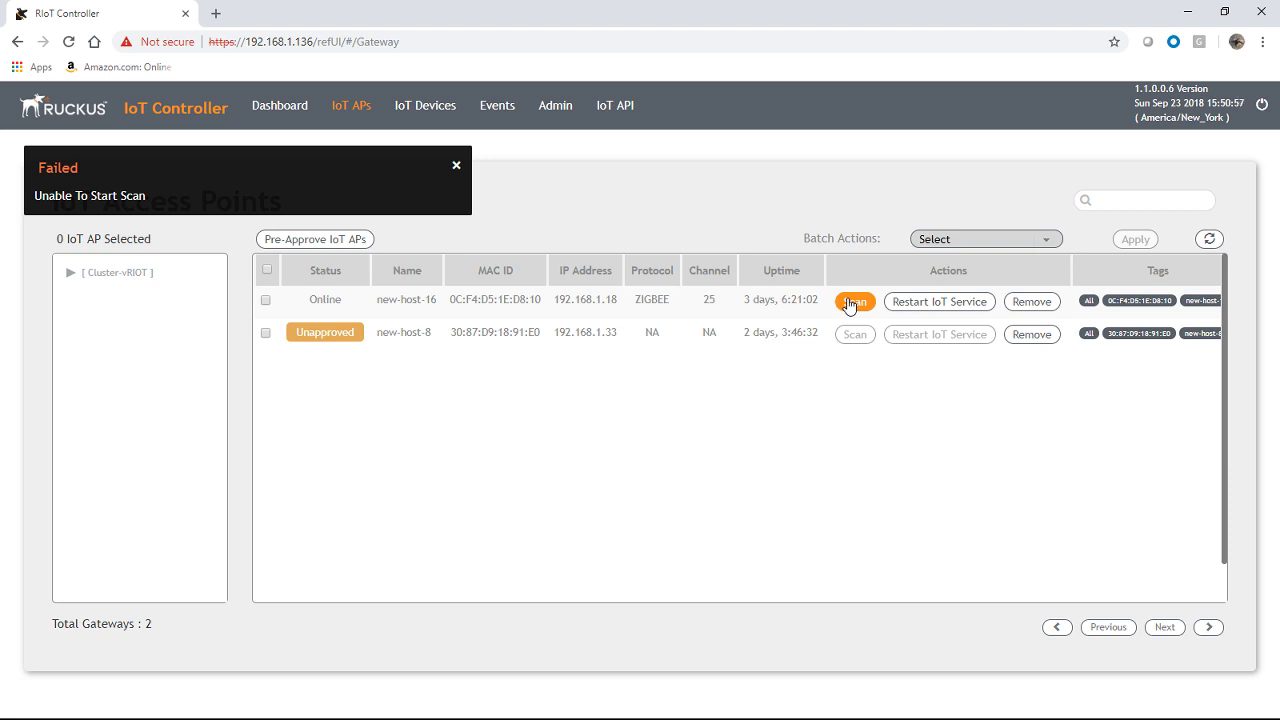
pyautogui.click(927, 308)
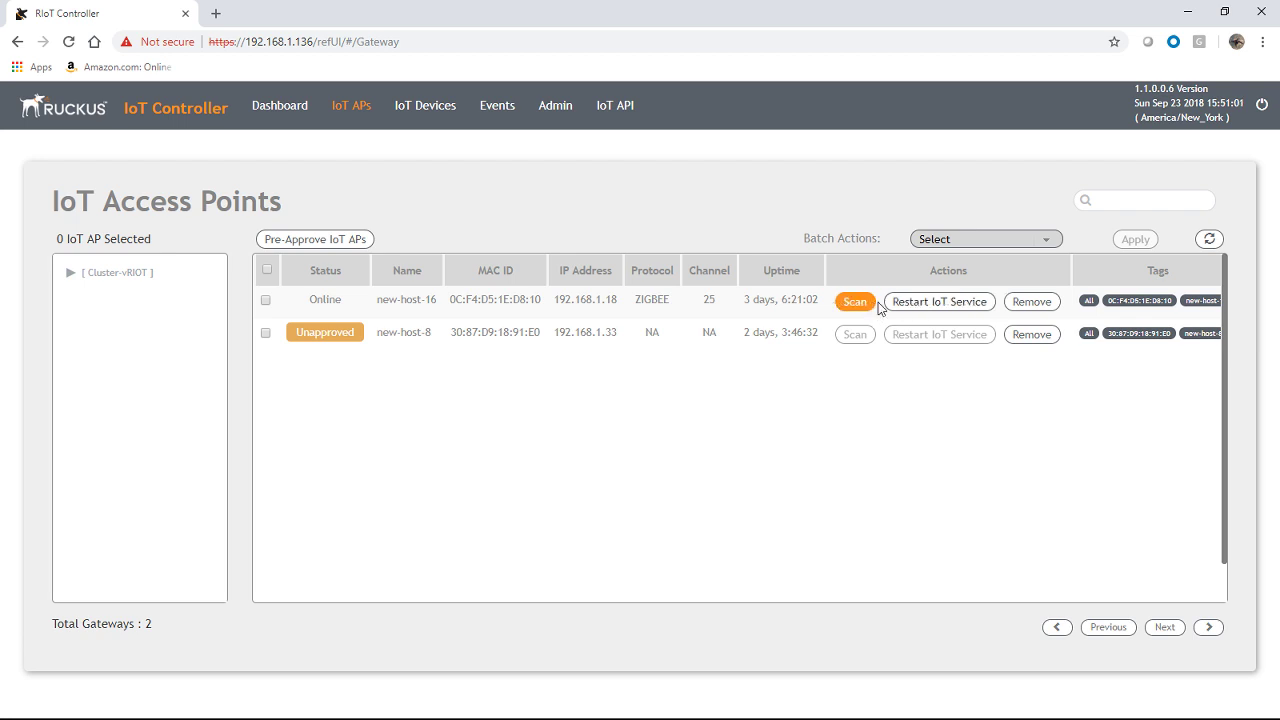
pyautogui.click(1210, 239)
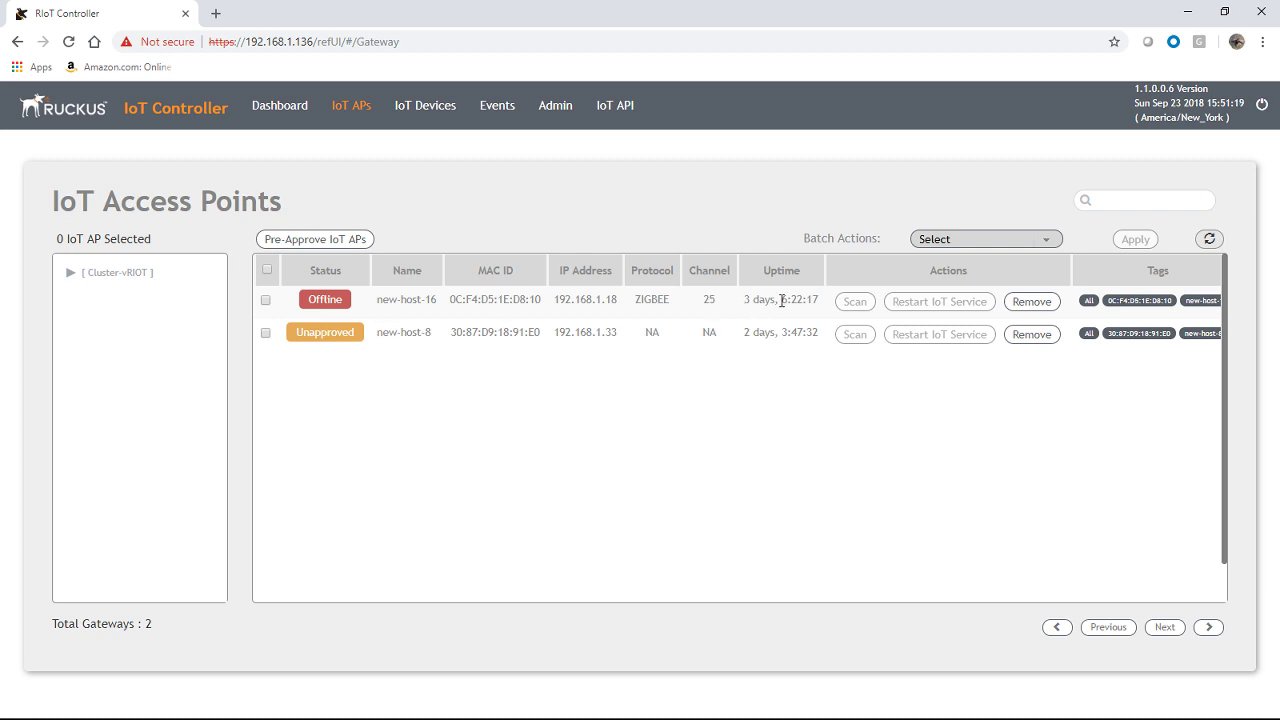
pyautogui.click(1209, 242)
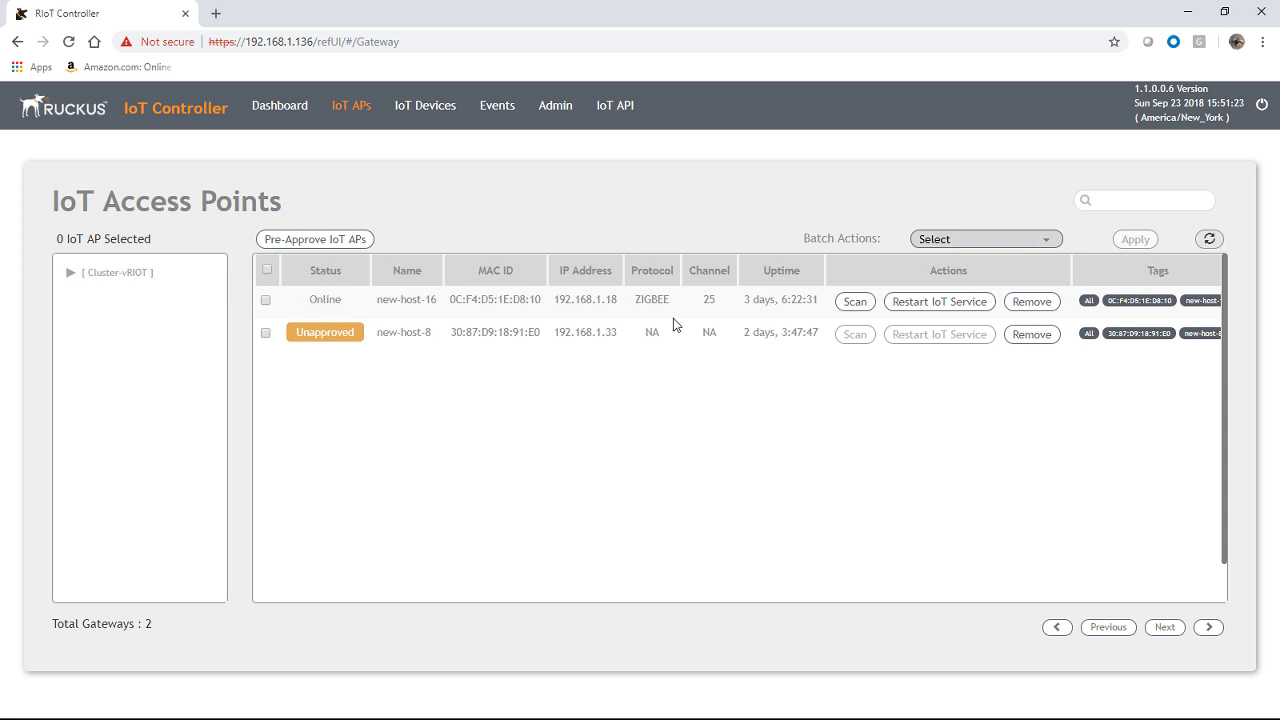
pyautogui.click(856, 303)
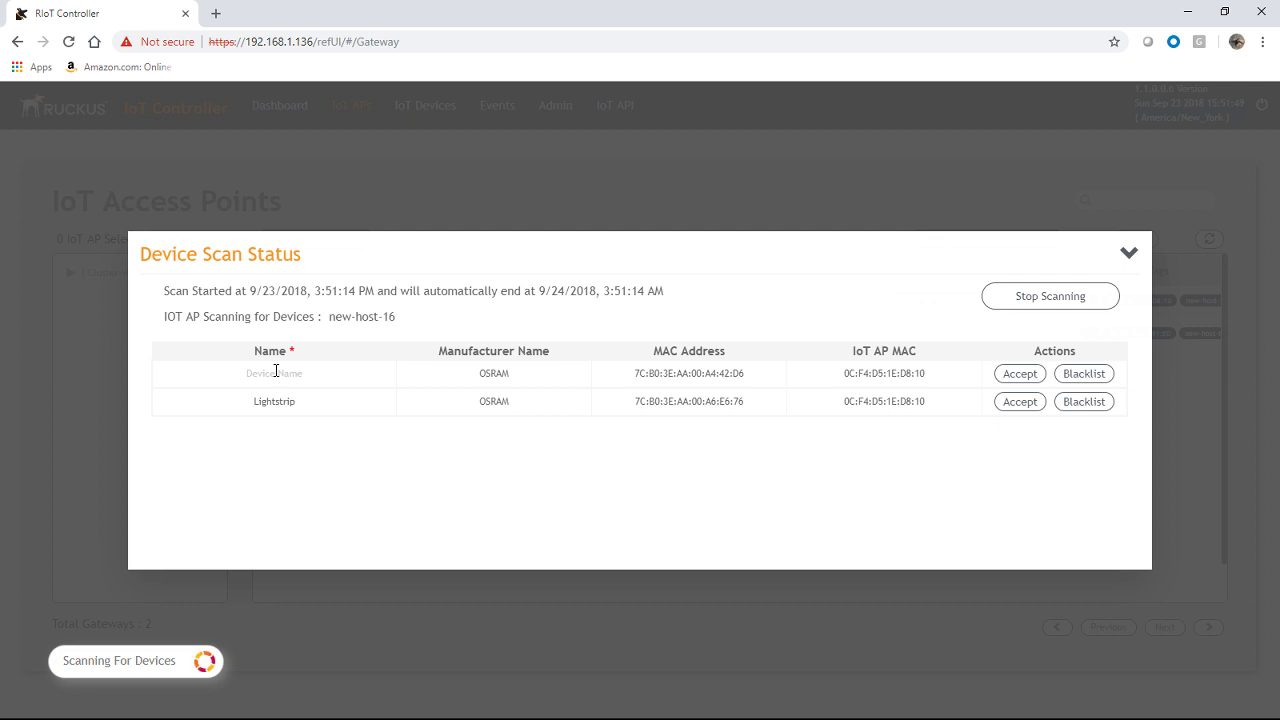
# Step: Clear the name of the second scanned OSRAM device and name the first one Office Bulb
pyautogui.doubleClick(272, 400)
pyautogui.press('BackSpace')
pyautogui.click(266, 373)
pyautogui.write('oFFICE bULB')
pyautogui.press('BackSpace')
pyautogui.press('BackSpace')
pyautogui.press('BackSpace')
pyautogui.press('BackSpace')
pyautogui.press('BackSpace')
pyautogui.press('BackSpace')
pyautogui.press('BackSpace')
pyautogui.press('BackSpace')
pyautogui.press('BackSpace')
pyautogui.press('BackSpace')
pyautogui.press('BackSpace')
pyautogui.write('Office Bulb')
# Step: Name the second scanned OSRAM device Office Lightstrip
pyautogui.press('Tab')
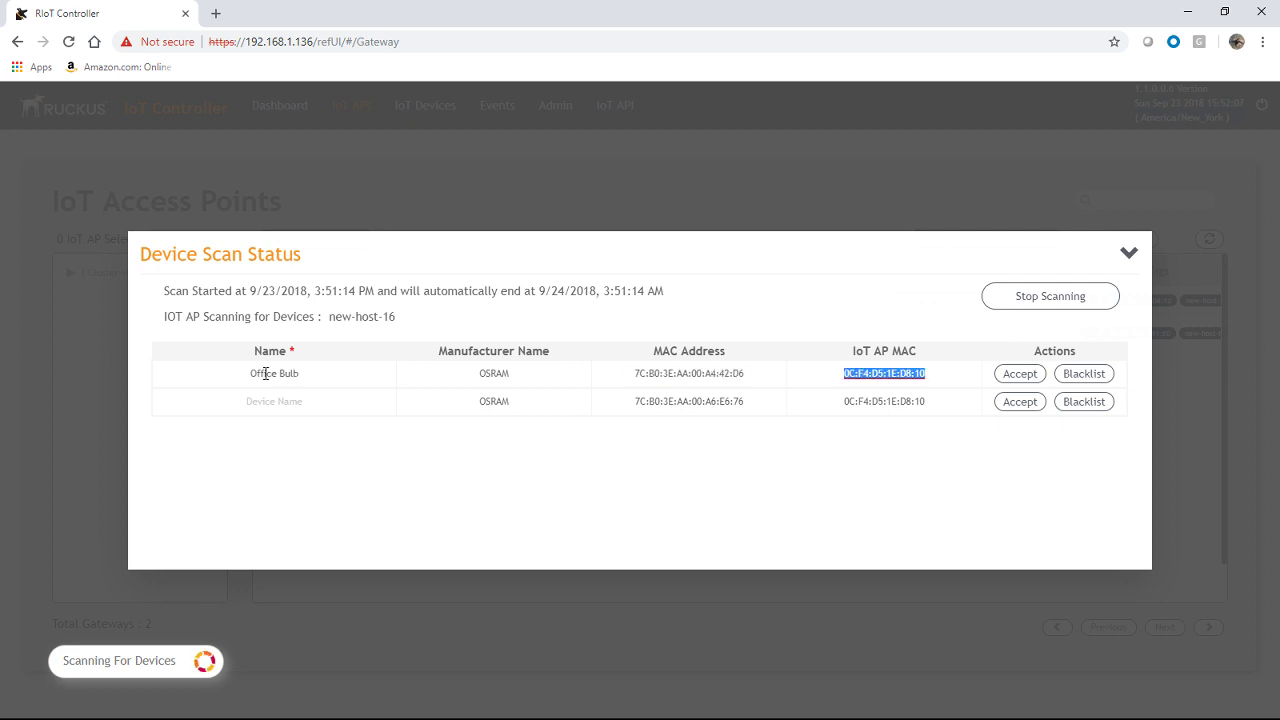
pyautogui.press('Tab')
pyautogui.press('Tab')
pyautogui.press('Tab')
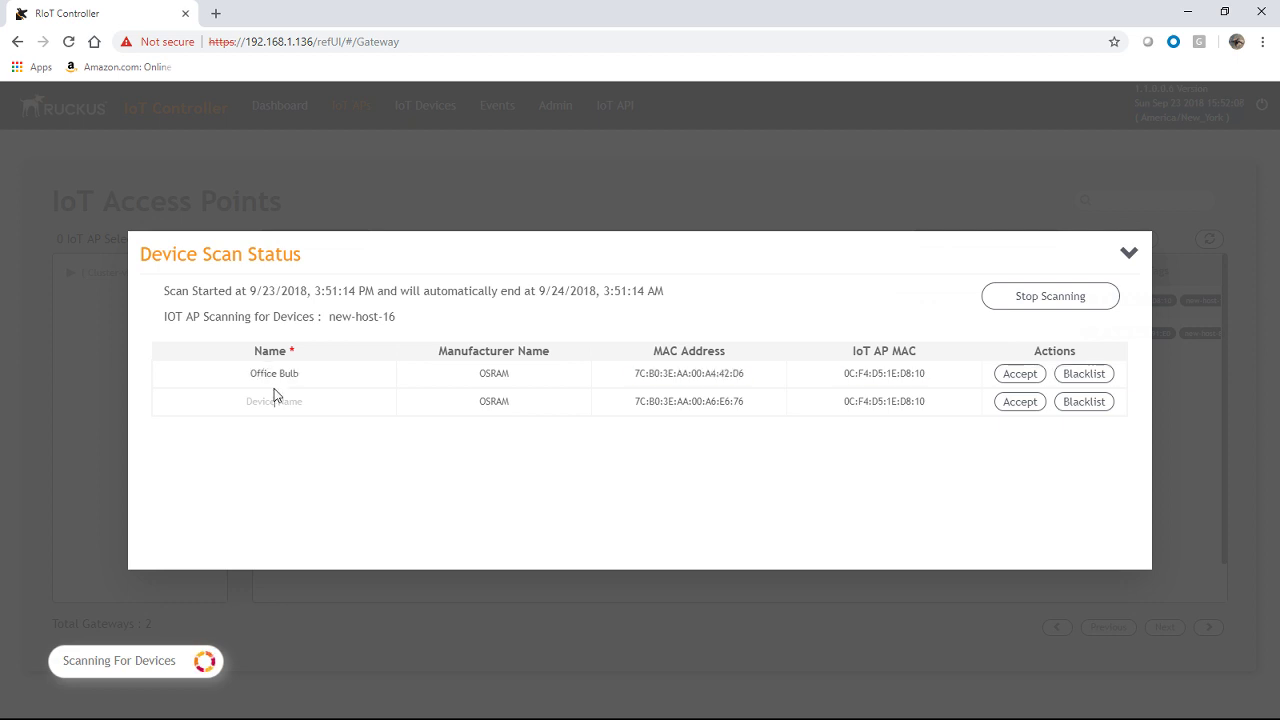
pyautogui.write('Office Lightstrip')
# Step: Accept both named devices, stop the scan and close the device scan status window
pyautogui.click(1018, 378)
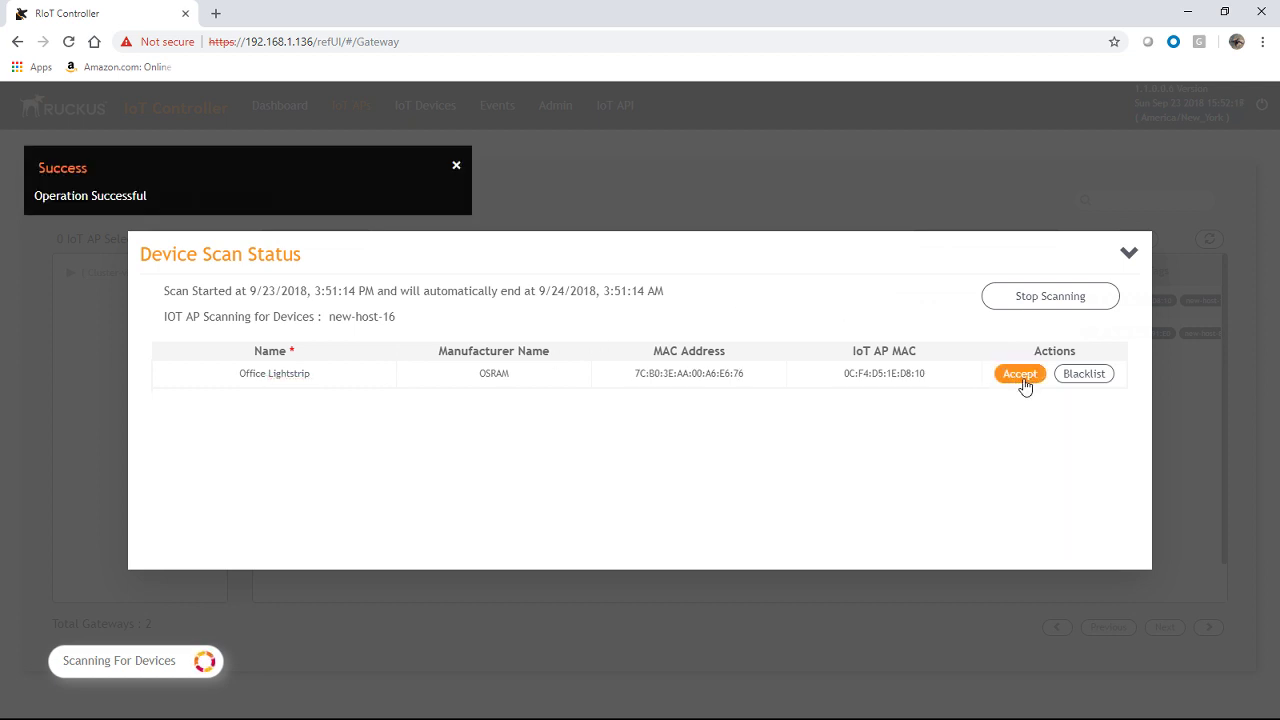
pyautogui.click(1022, 377)
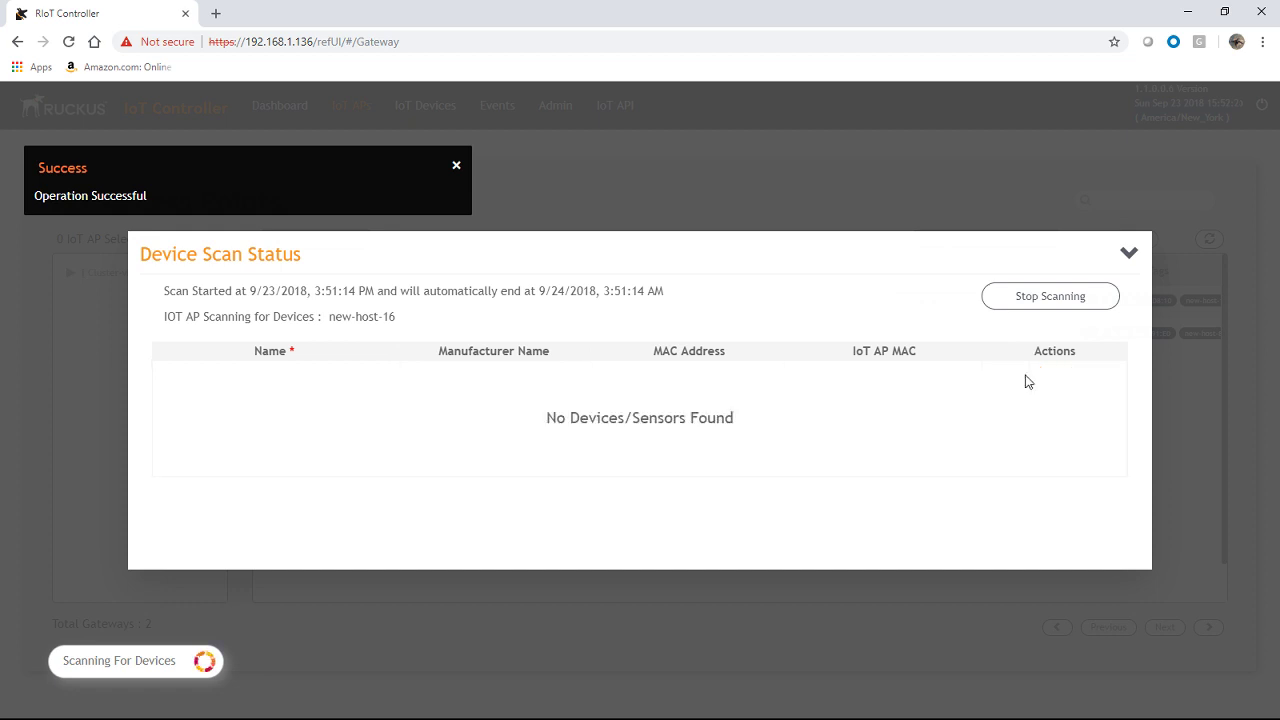
pyautogui.click(1050, 300)
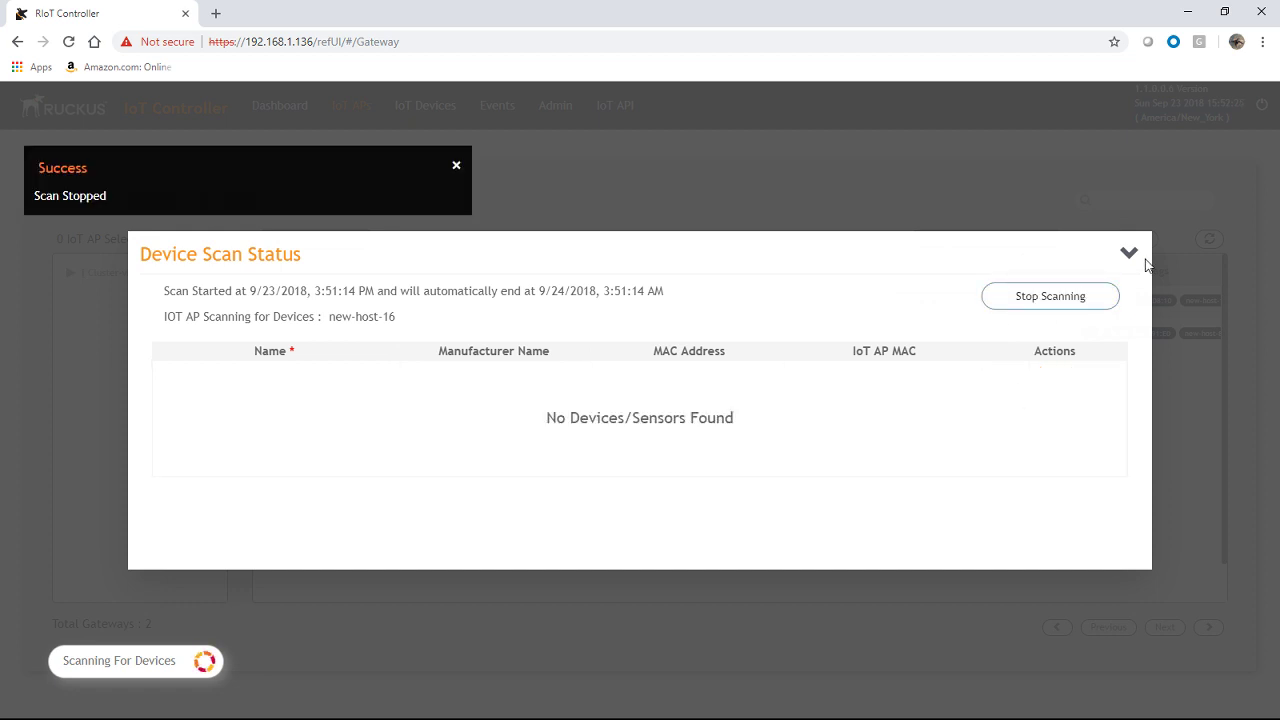
pyautogui.click(459, 170)
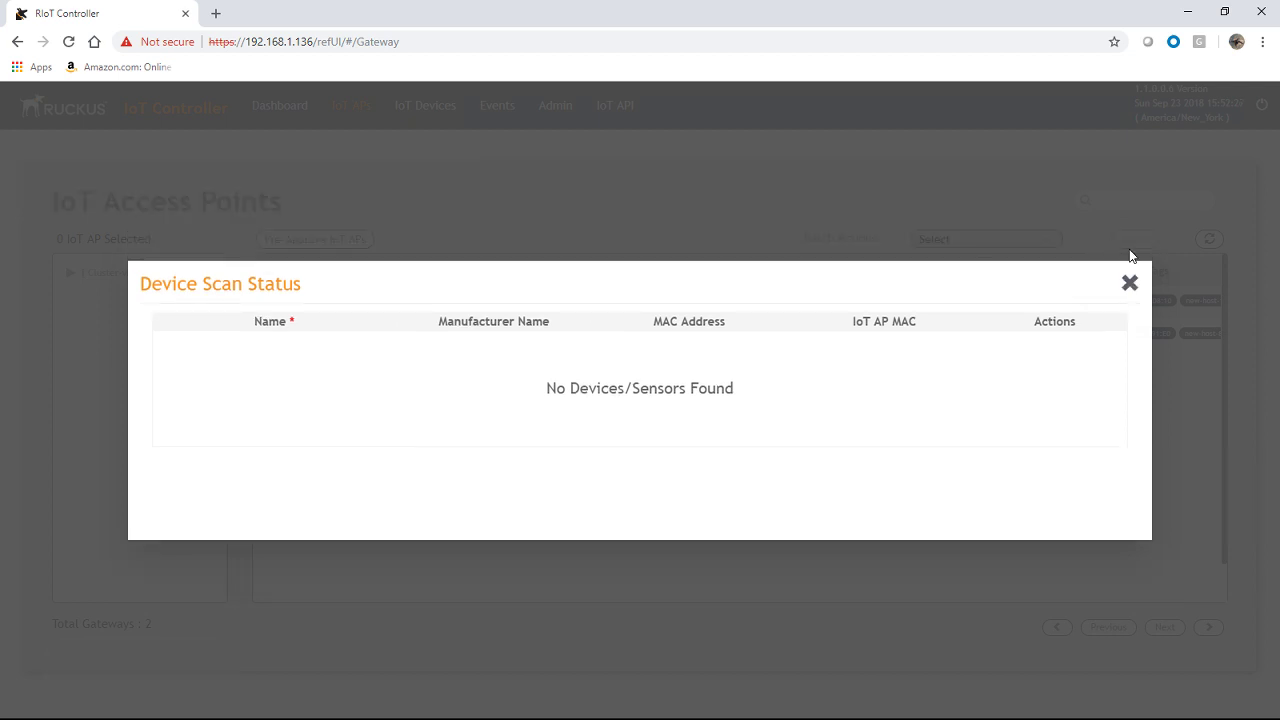
pyautogui.click(1130, 286)
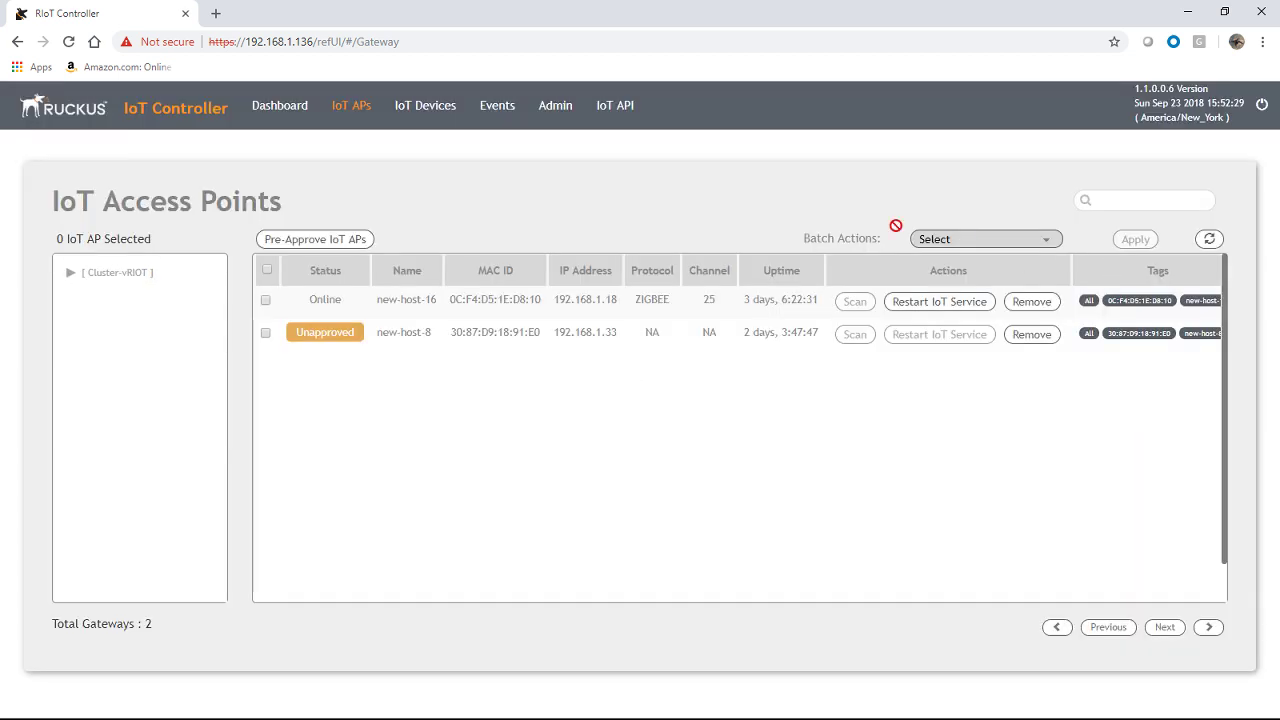
pyautogui.click(425, 108)
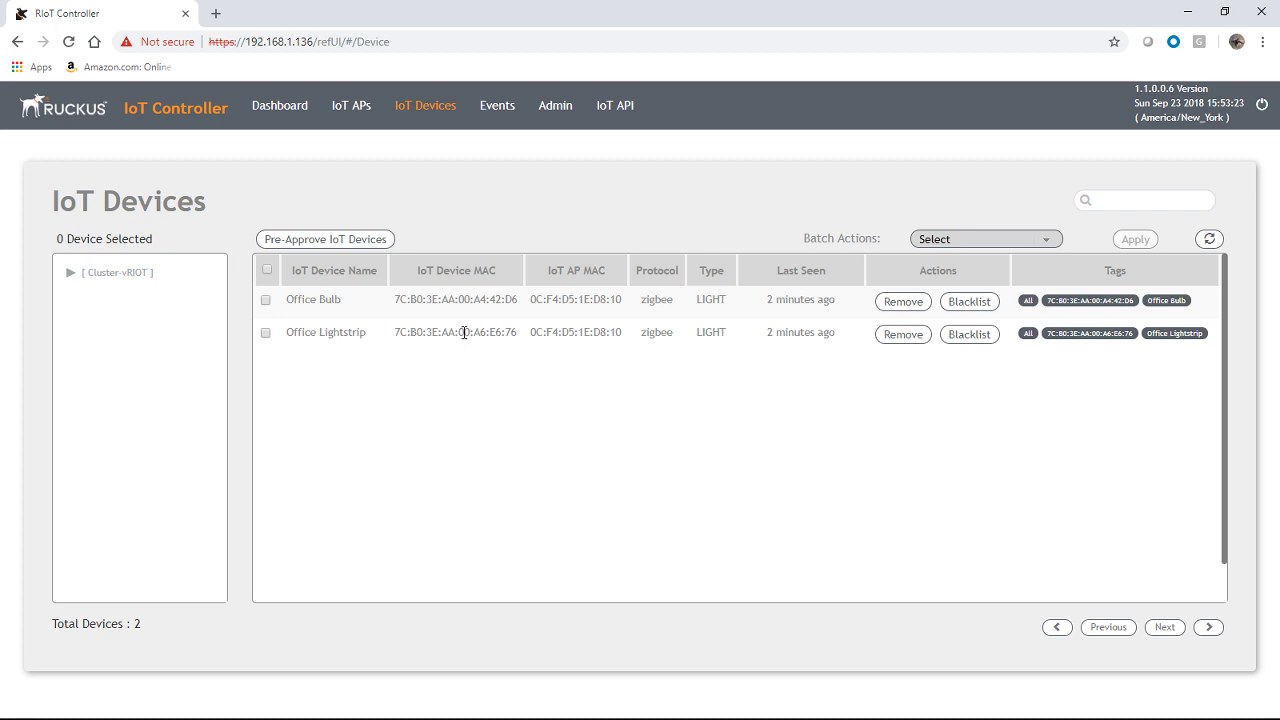
pyautogui.click(463, 299)
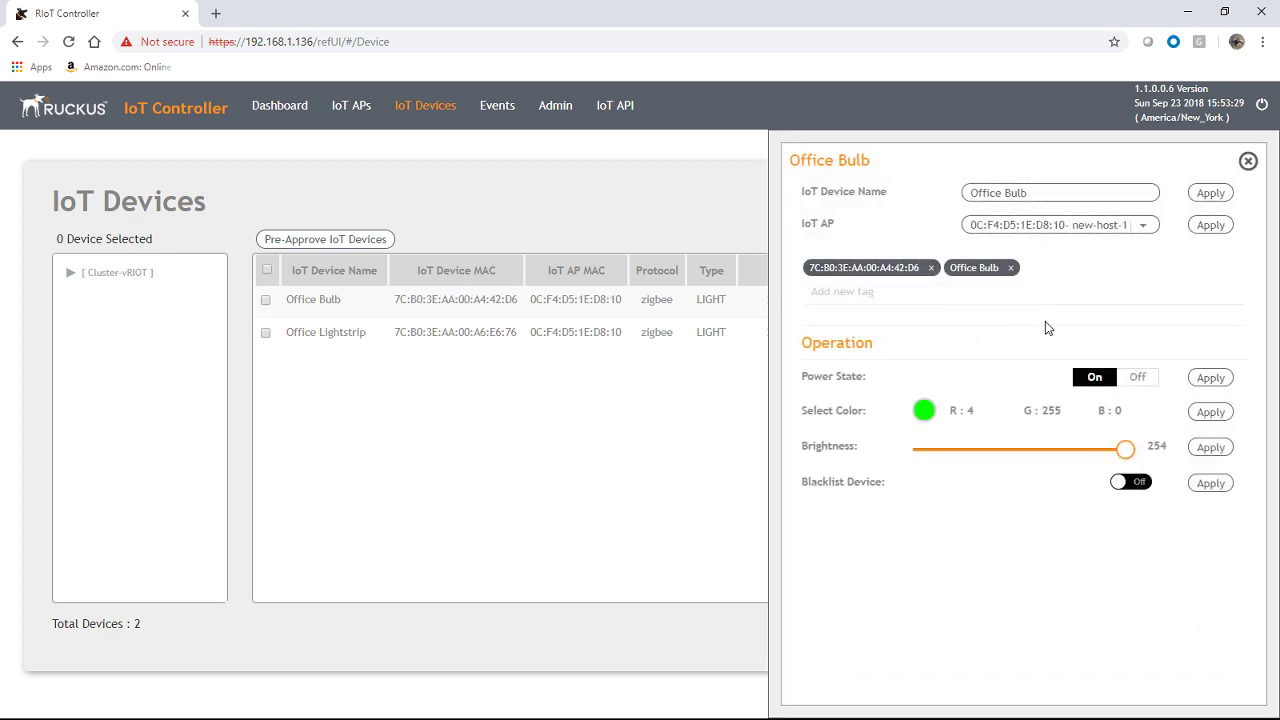
pyautogui.click(1135, 380)
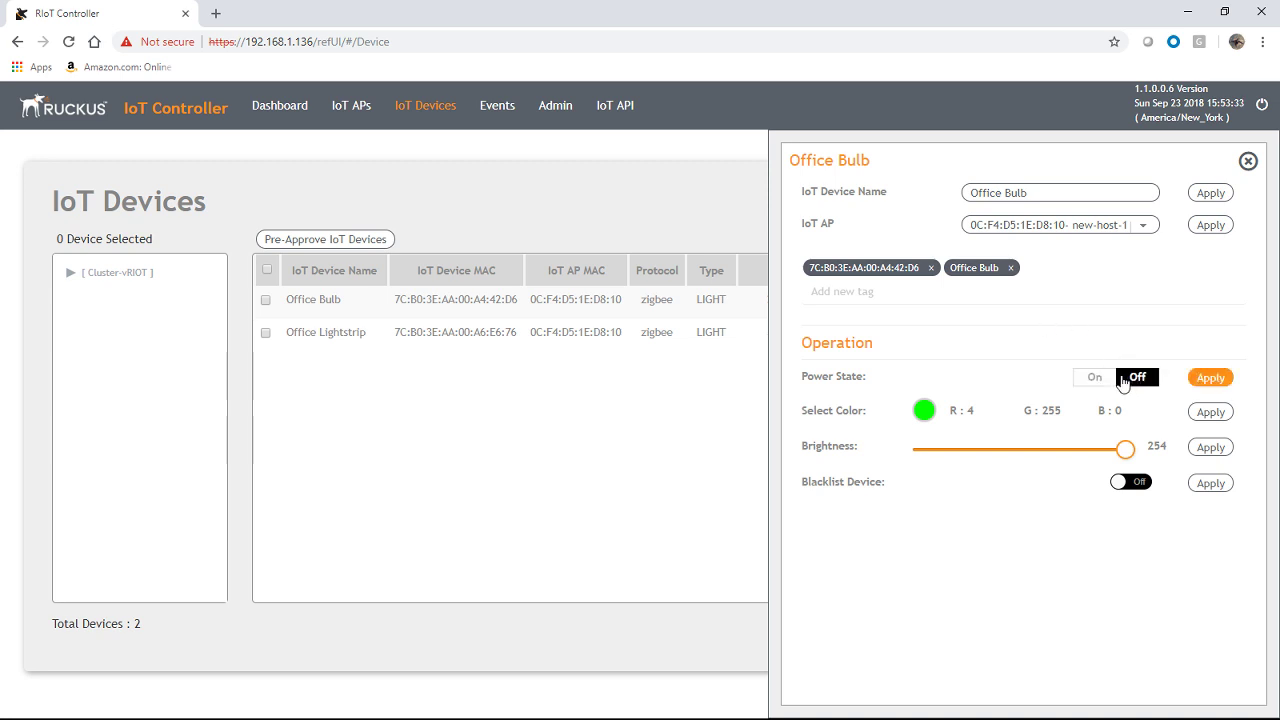
pyautogui.click(1210, 378)
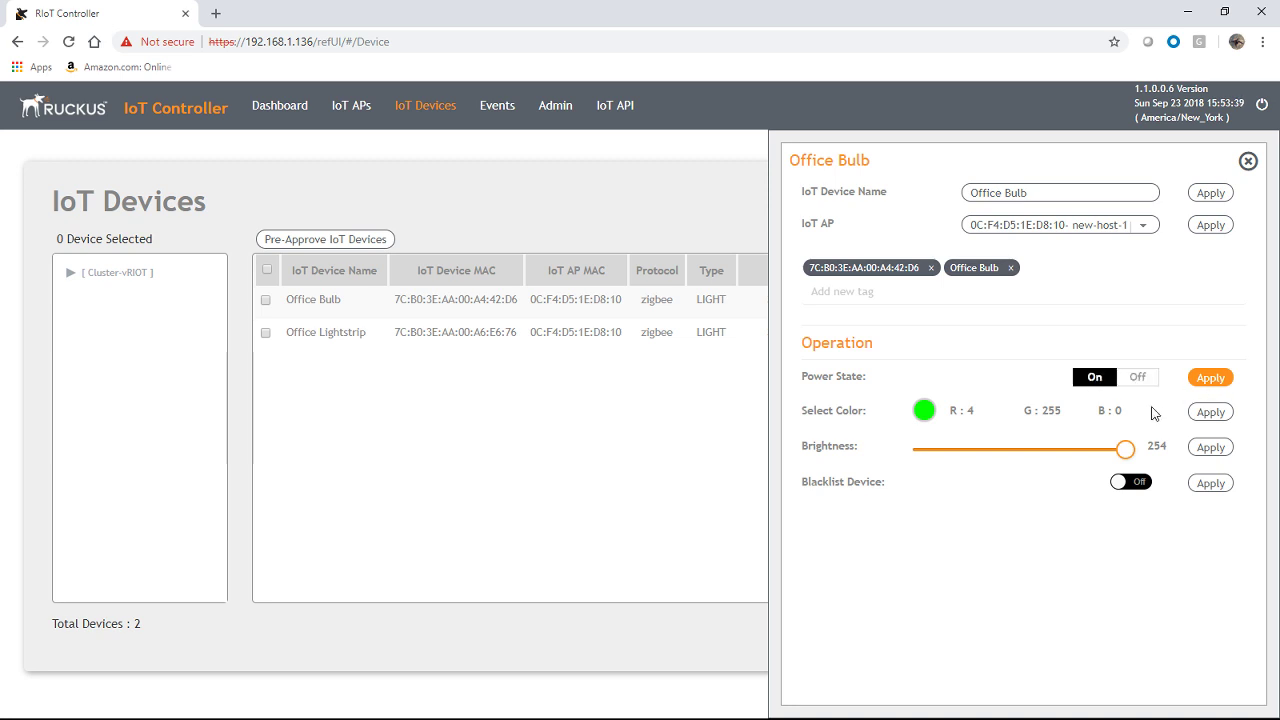
pyautogui.moveTo(1128, 457); pyautogui.dragTo(1022, 455)
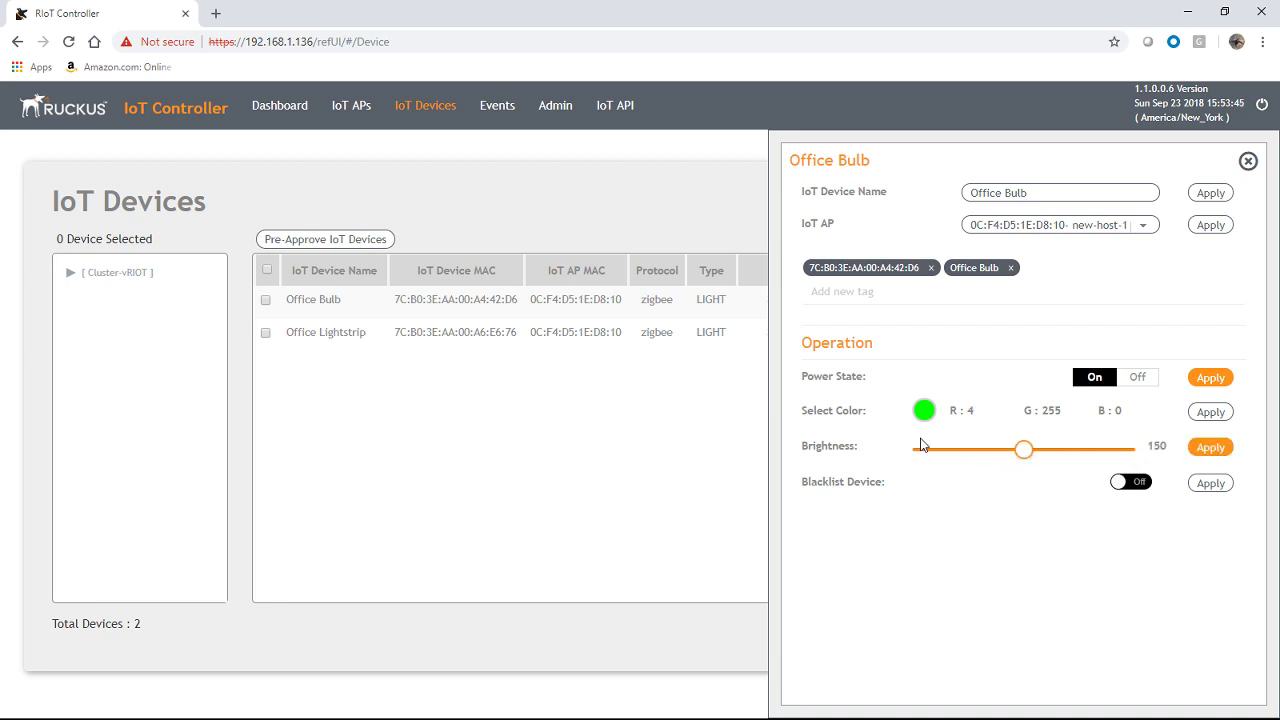
# Step: Apply the yellow preset color F8E71C to the Office Bulb
pyautogui.click(923, 411)
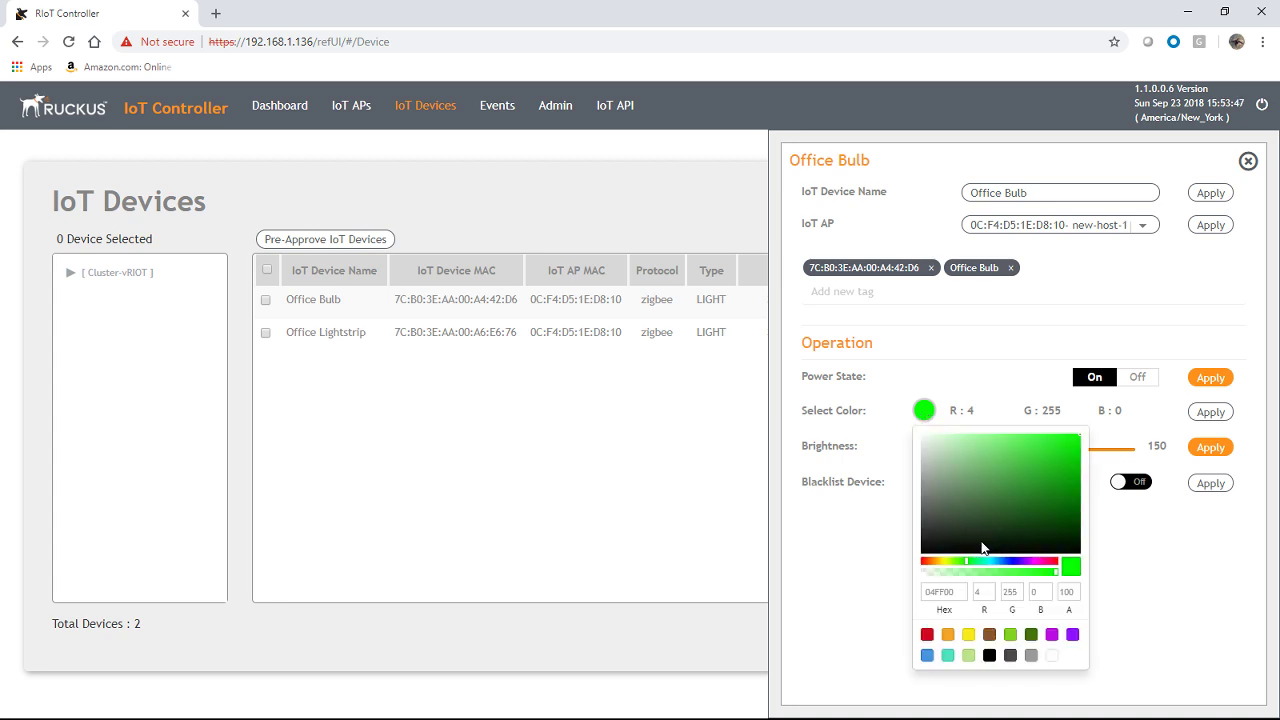
pyautogui.click(968, 640)
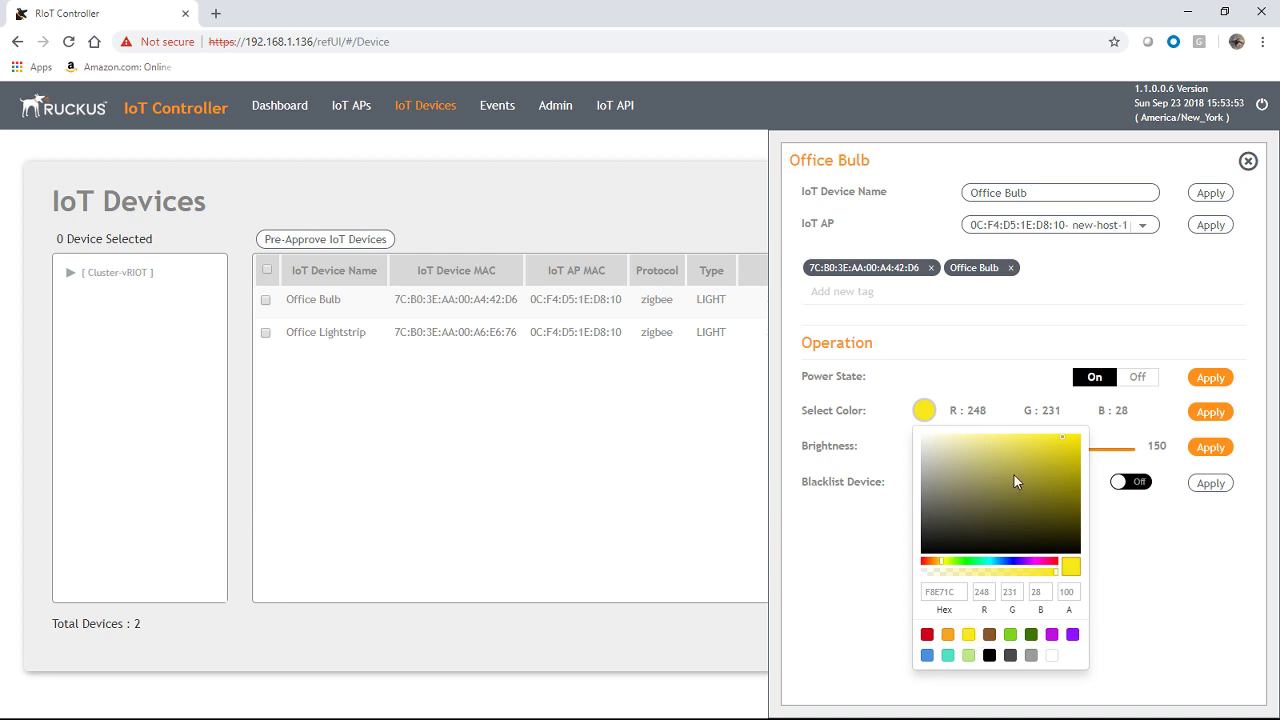
pyautogui.click(1227, 418)
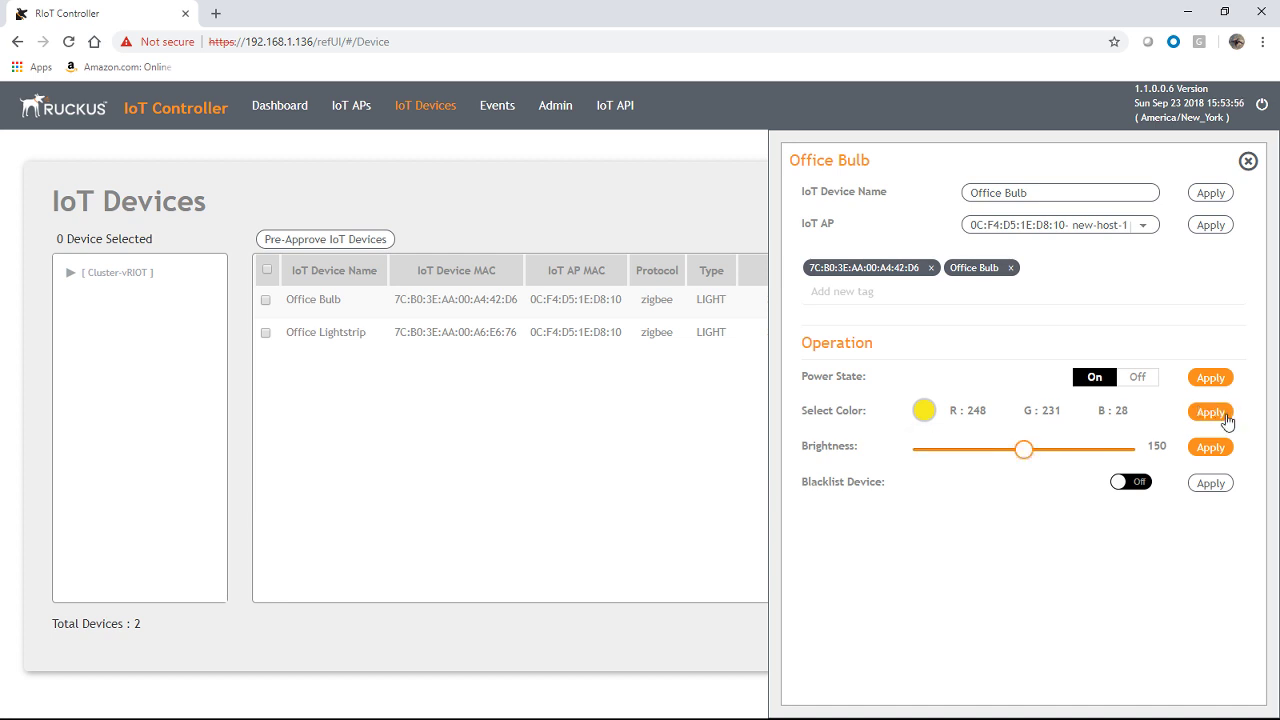
# Step: Apply the red preset color D0021B to the Office Bulb and close its settings
pyautogui.click(923, 413)
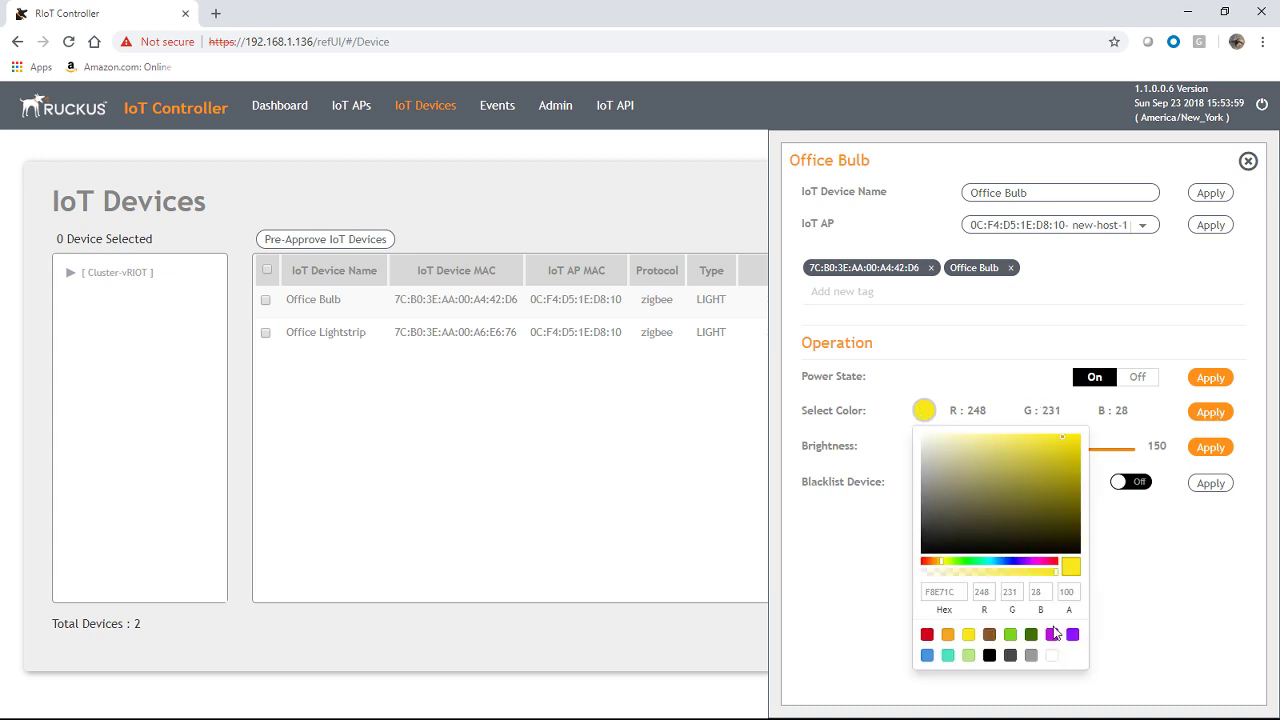
pyautogui.click(927, 635)
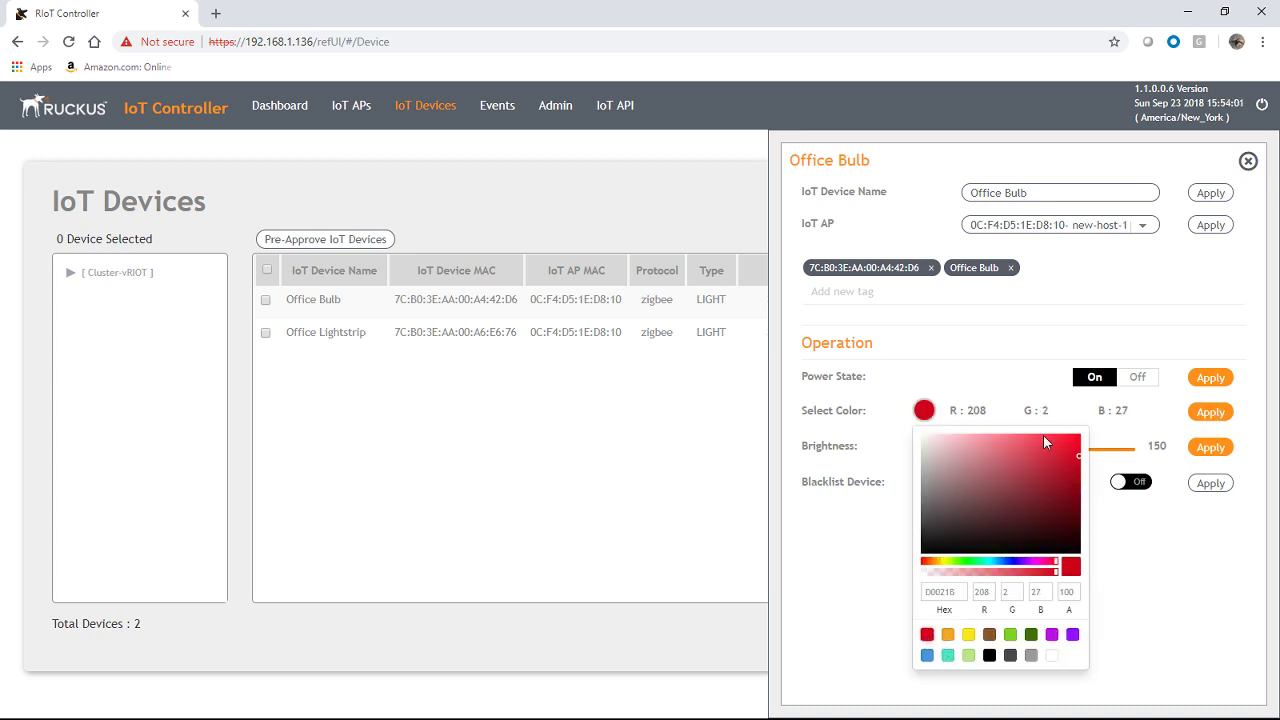
pyautogui.click(1210, 418)
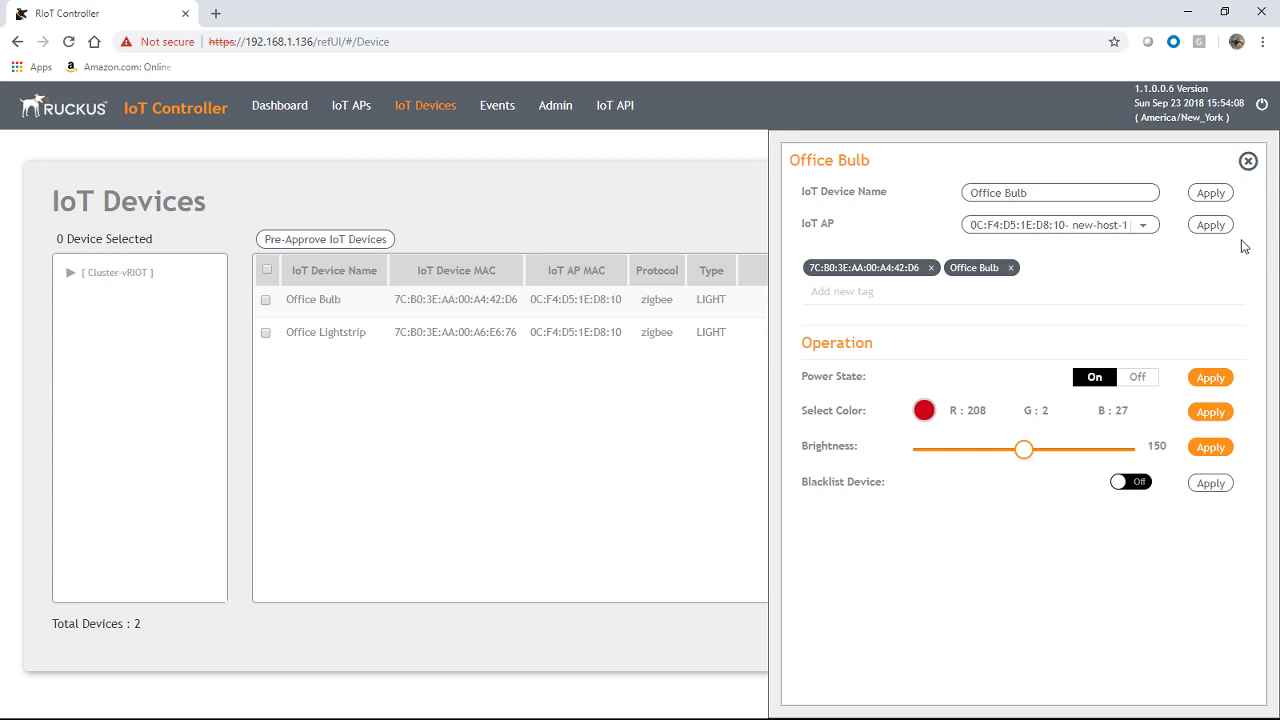
pyautogui.click(1249, 163)
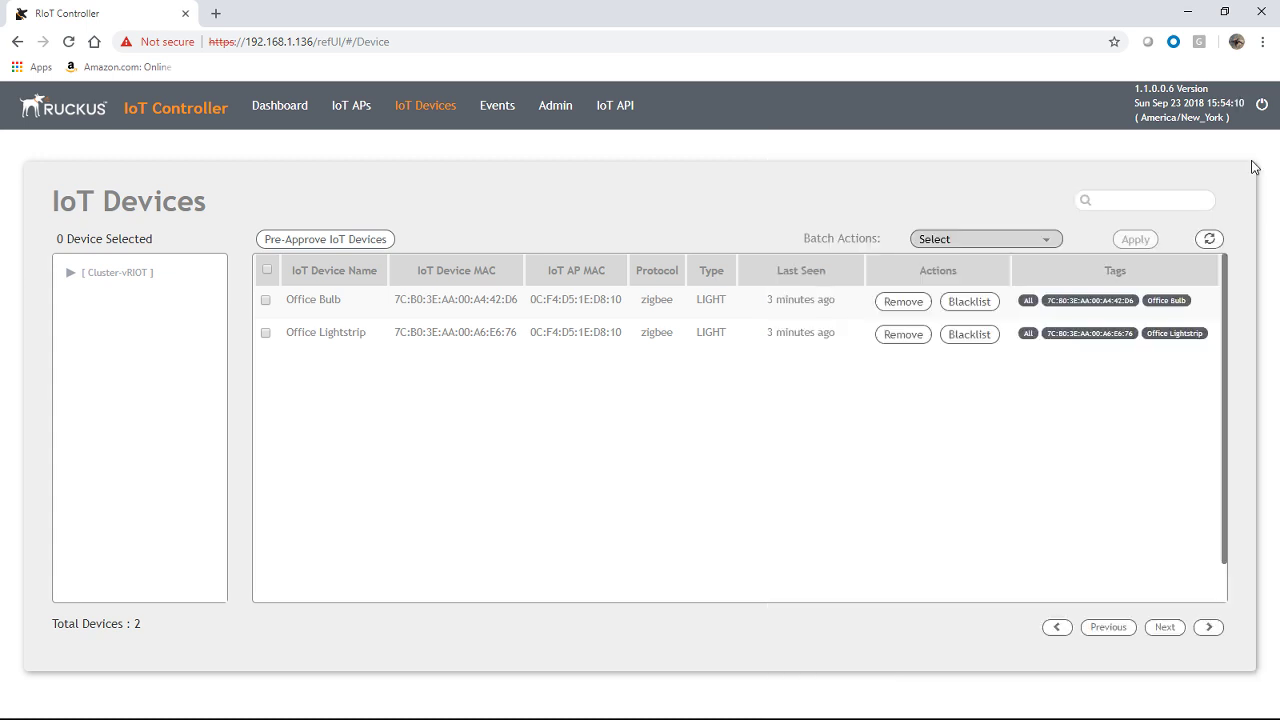
# Step: Review the Office Lightstrip's operation settings and close them
pyautogui.click(322, 335)
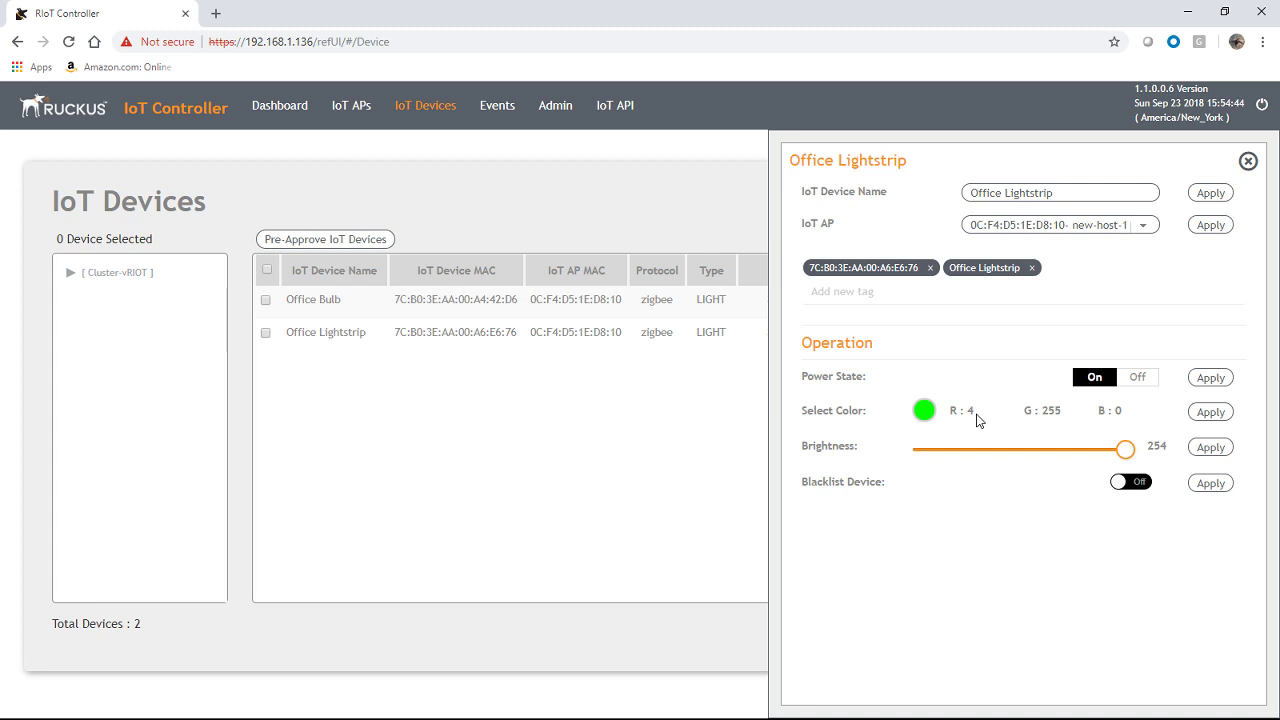
pyautogui.click(1248, 162)
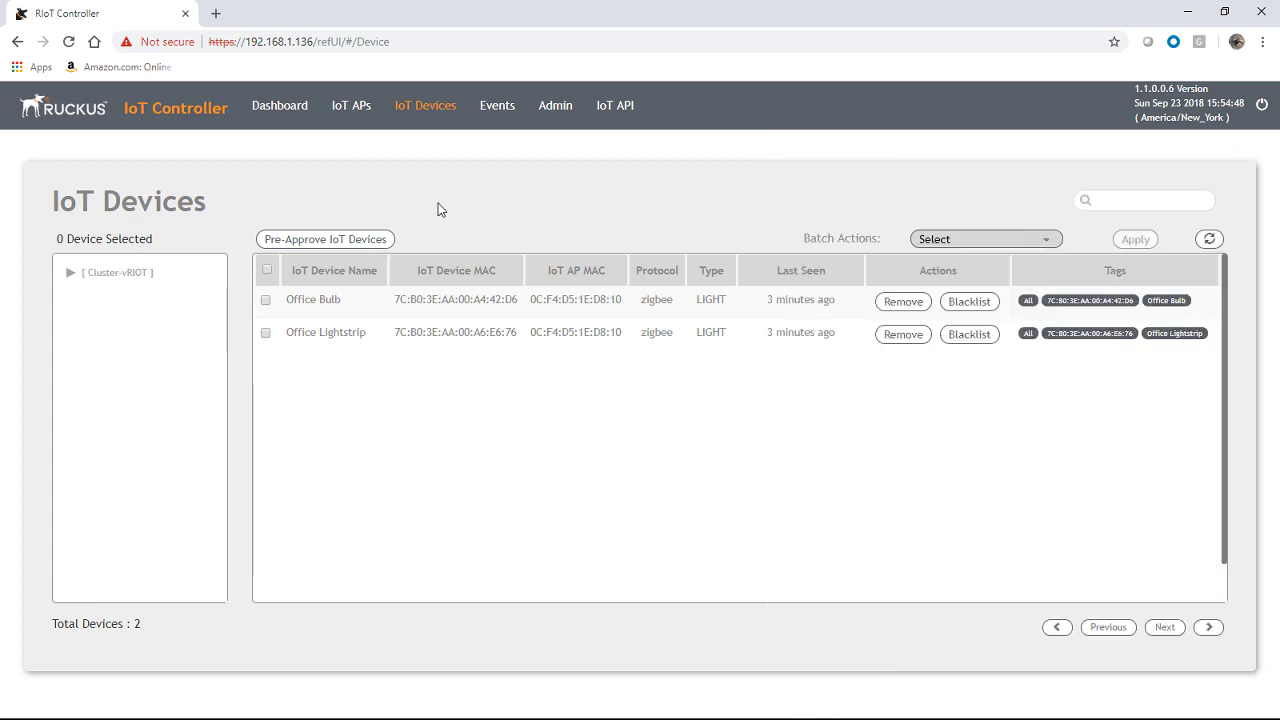